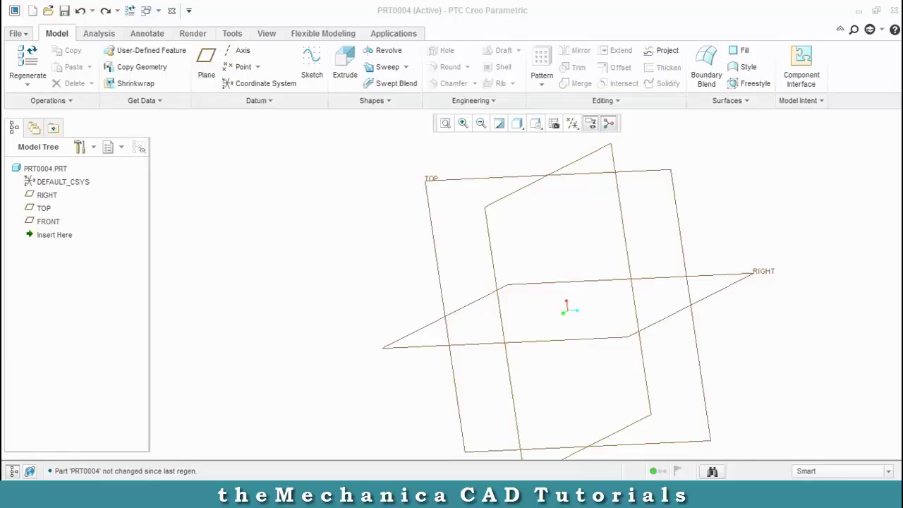
Step: Sketch a circle about 360 in diameter on the TOP plane, centred on the origin
click(43, 208)
click(315, 70)
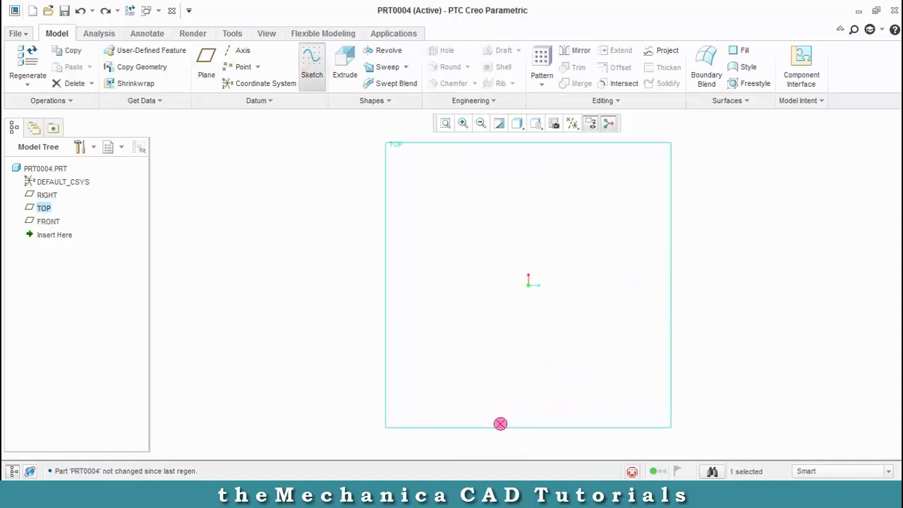
click(282, 83)
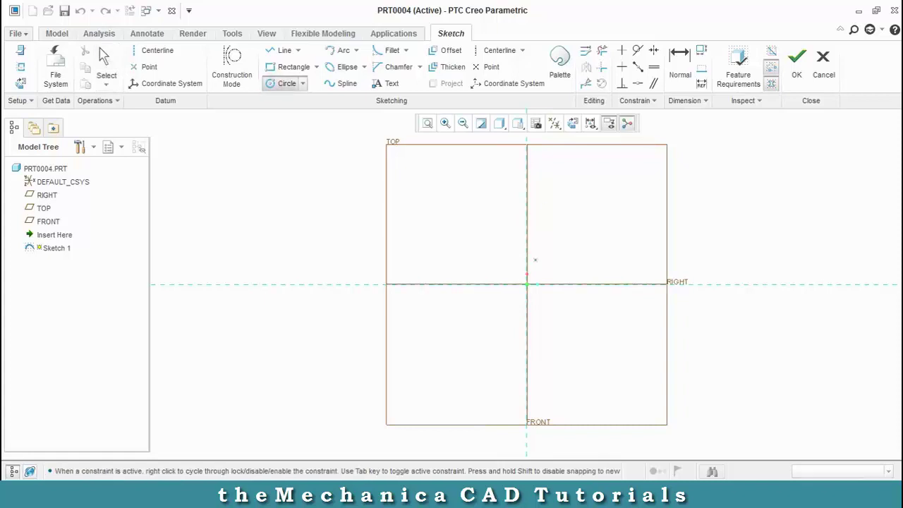
click(527, 283)
click(541, 379)
middle_click(541, 379)
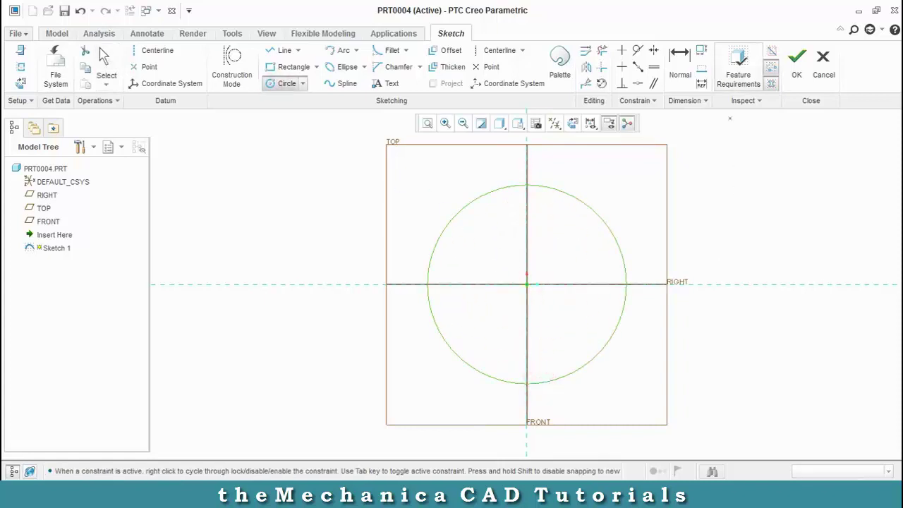
click(739, 77)
click(448, 297)
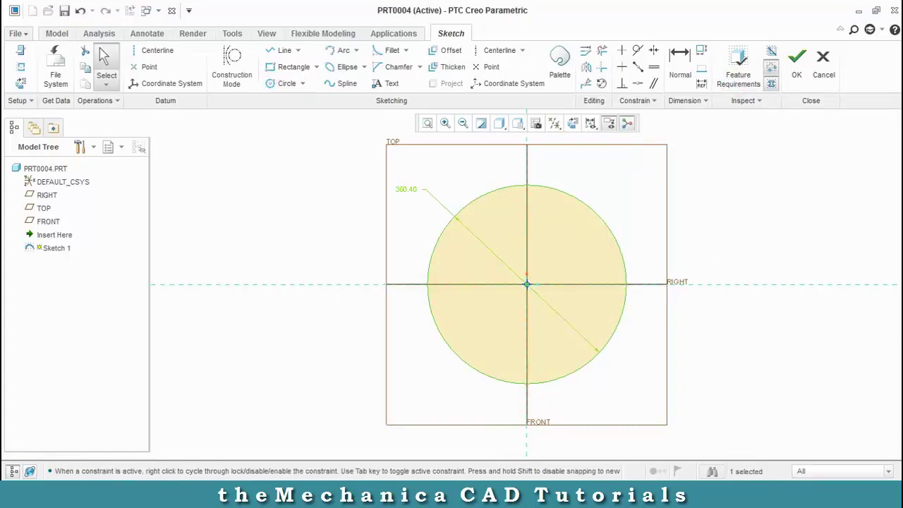
Step: Set the circle's diameter to 350 and finish the sketch
click(408, 188)
double_click(408, 188)
text(350)
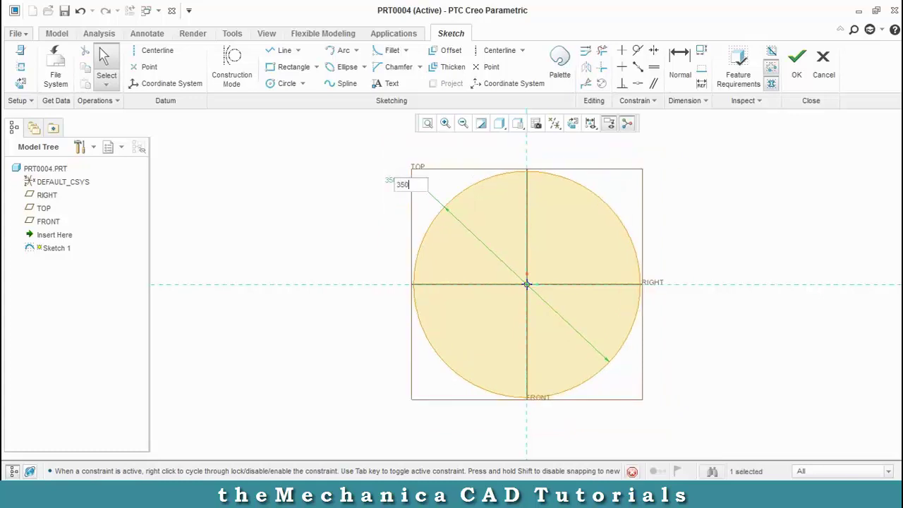
key(Return)
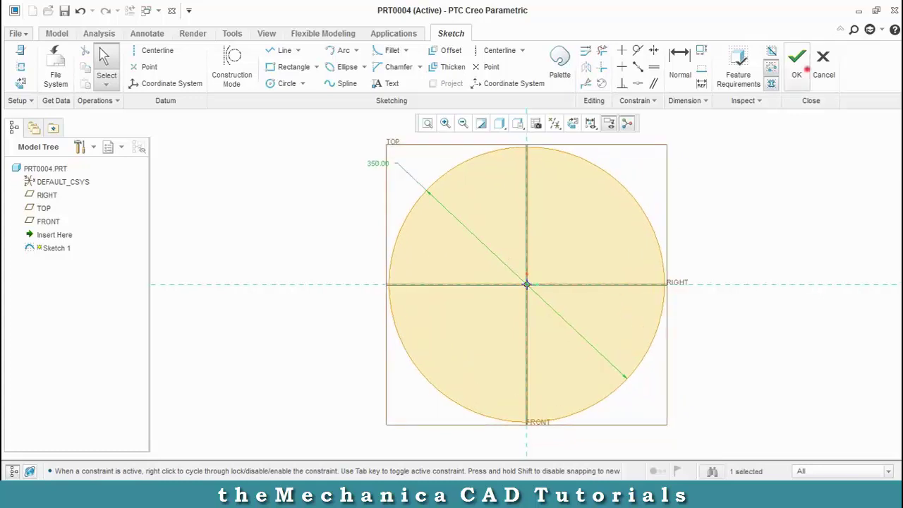
click(797, 64)
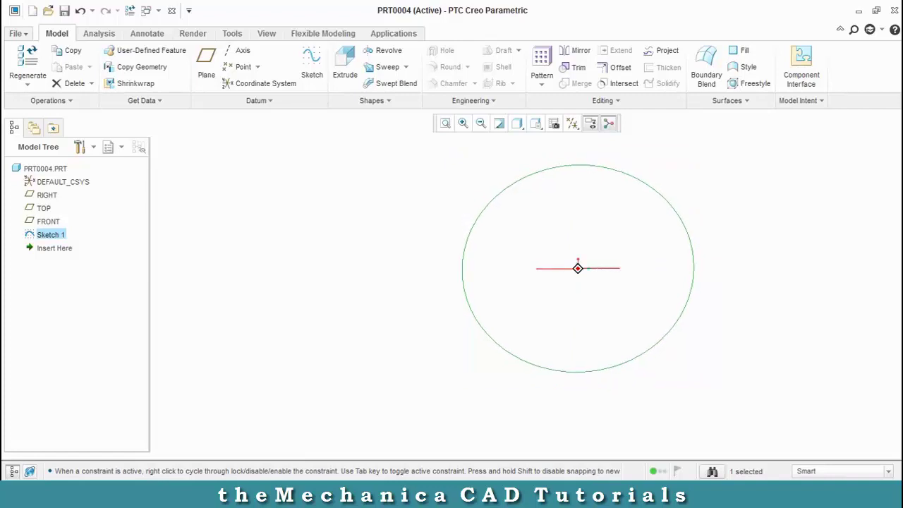
Step: Start a sweep along the sketched circle and draw a section circle about 76 in diameter, centred on the trajectory's start point
click(407, 67)
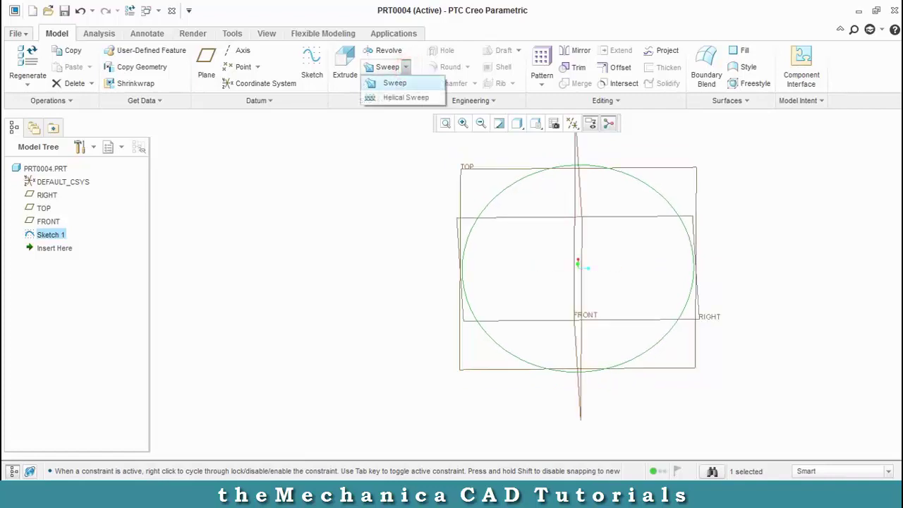
click(395, 83)
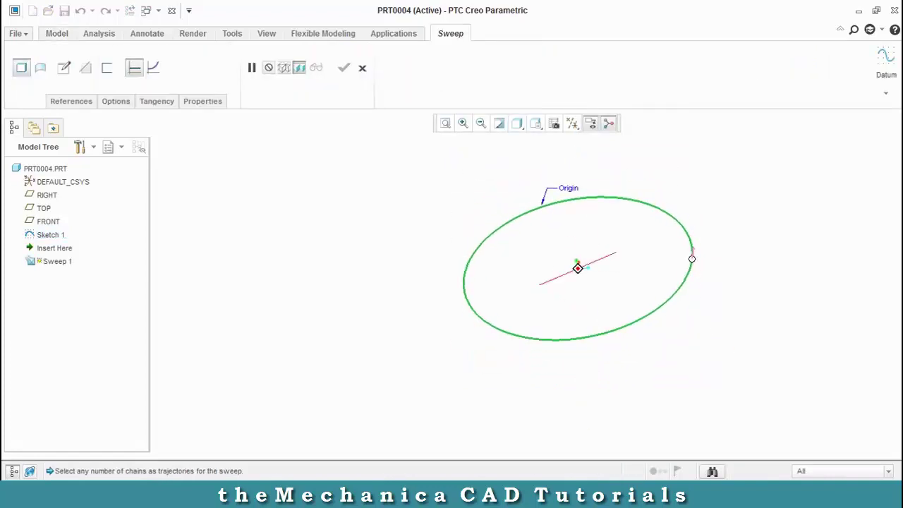
click(64, 67)
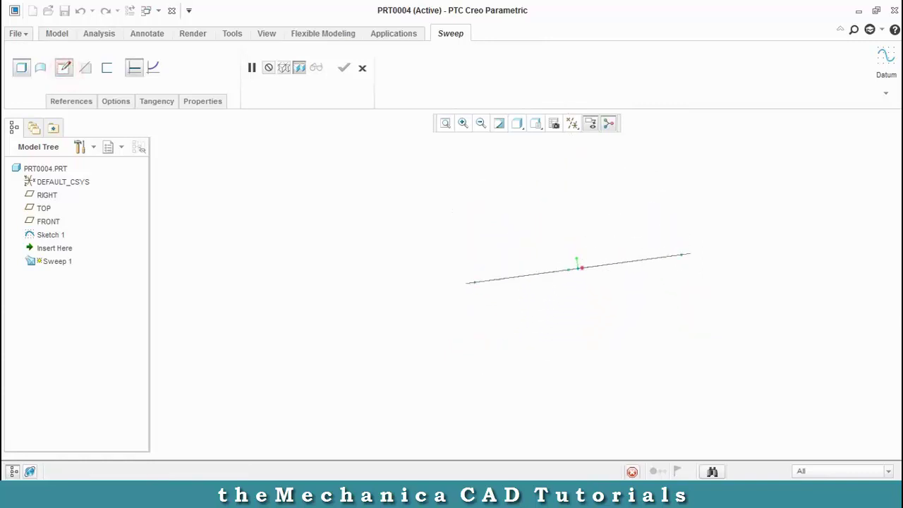
click(282, 83)
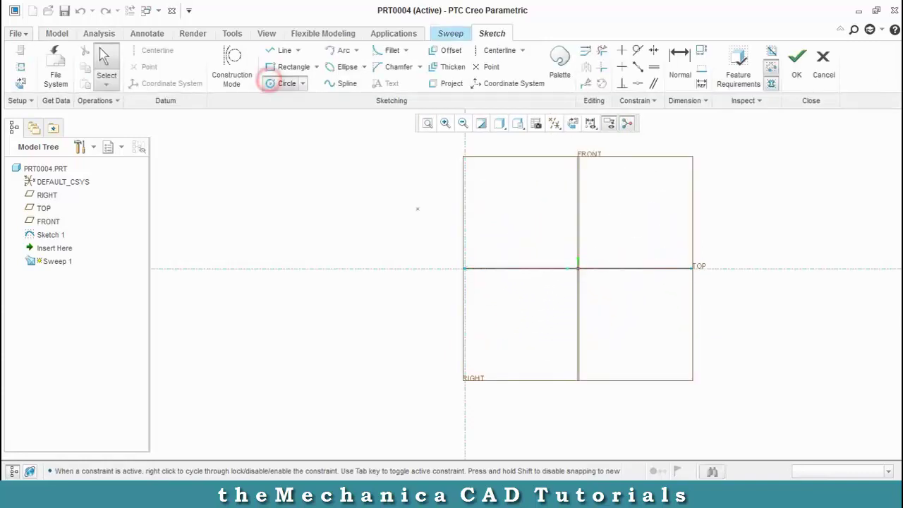
click(465, 269)
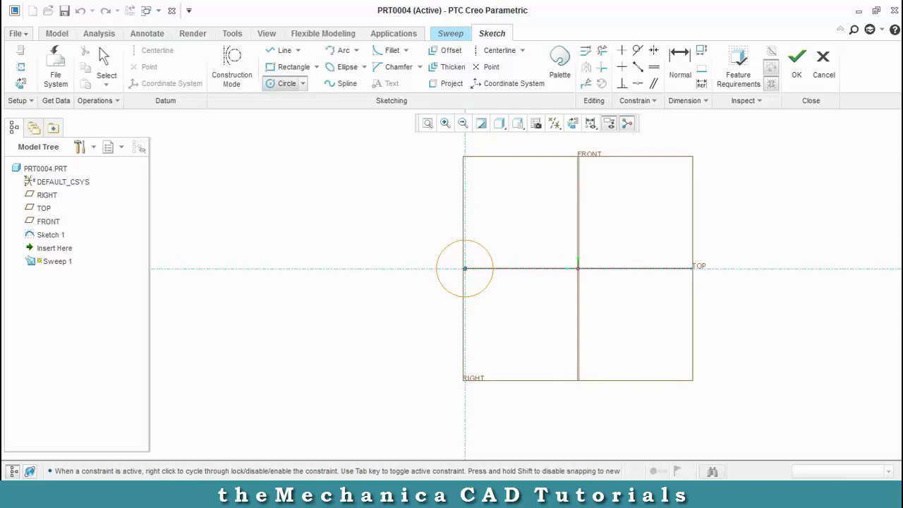
click(465, 292)
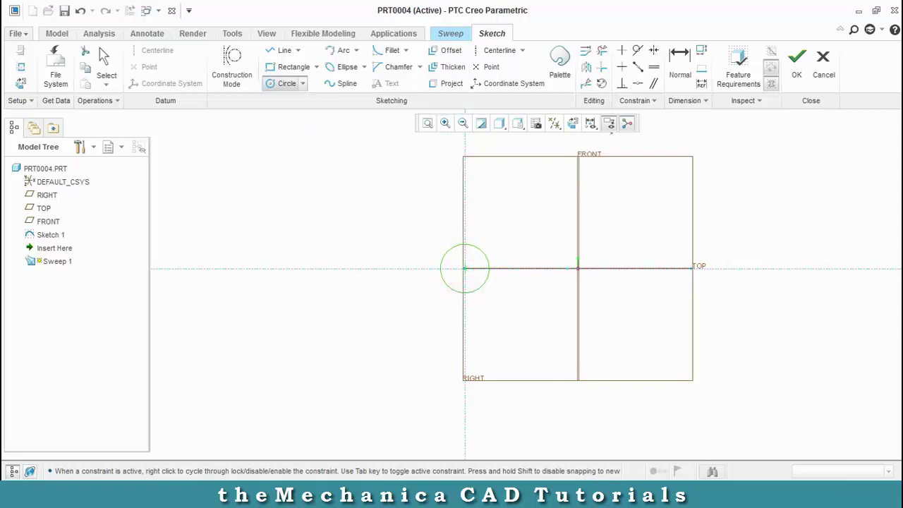
click(738, 71)
click(441, 299)
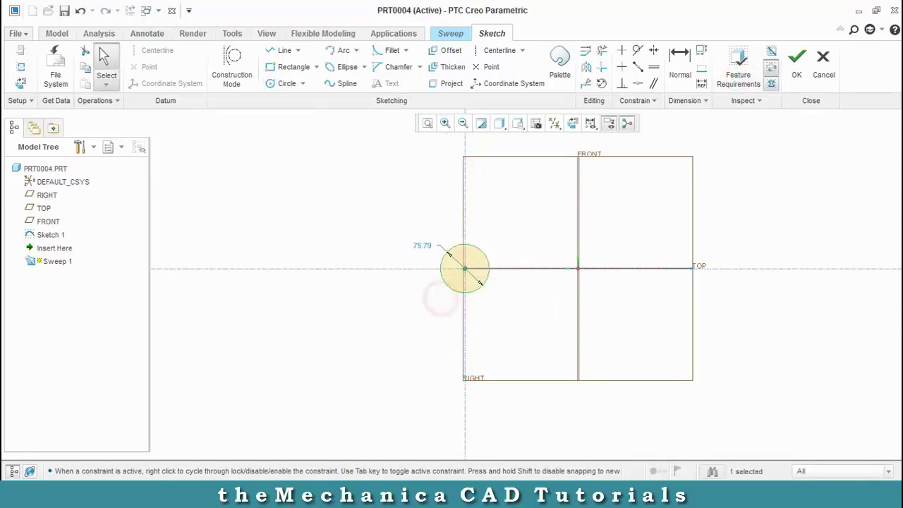
Step: Set the section circle's diameter to 70 and complete the solid sweep
double_click(423, 246)
text(7)
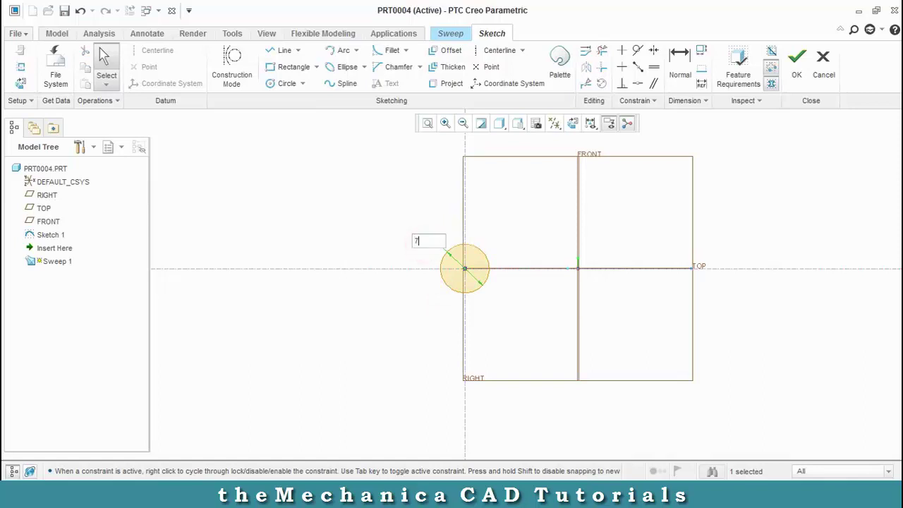
text(0)
key(Return)
click(790, 78)
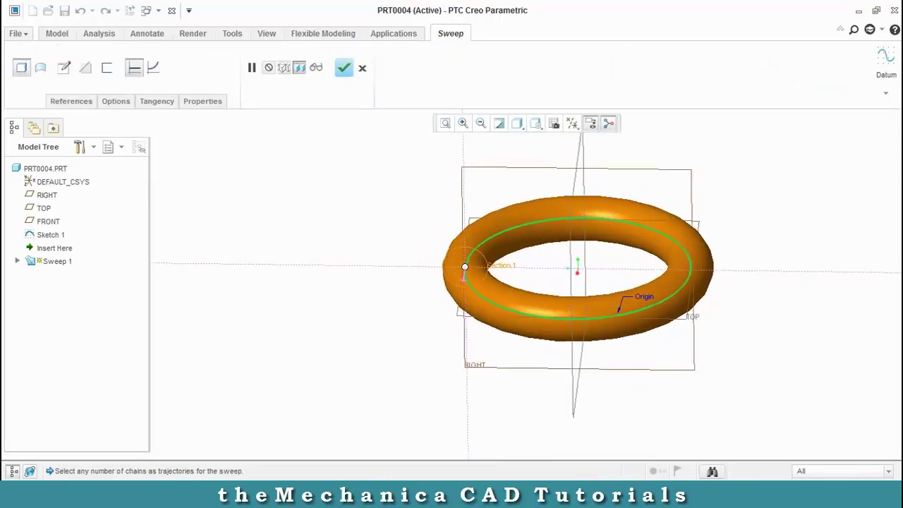
click(344, 68)
Step: Edit the sweep's section, set the circle's diameter to 65, and complete the redefined ring
right_click(61, 248)
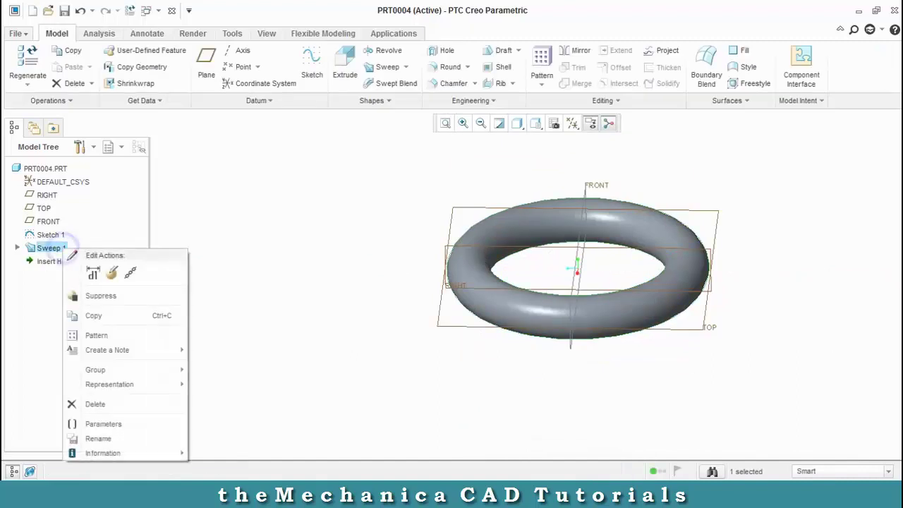
click(104, 271)
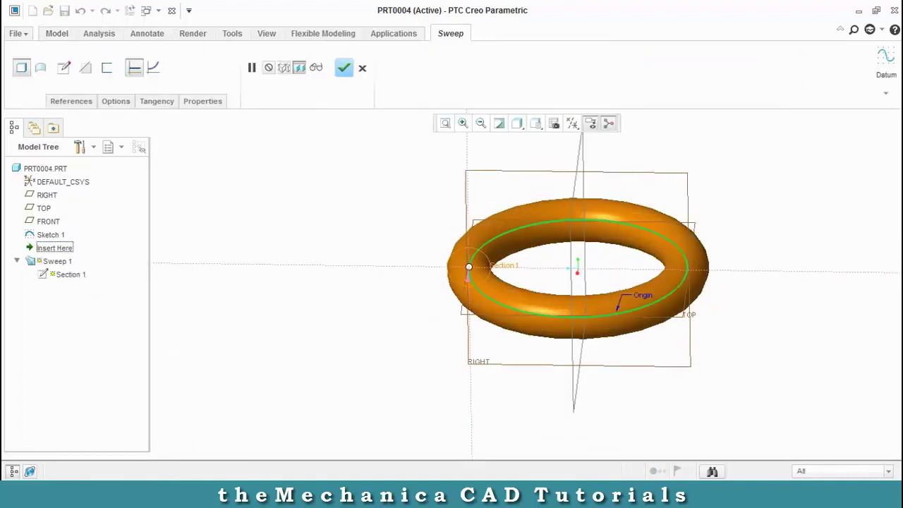
click(64, 67)
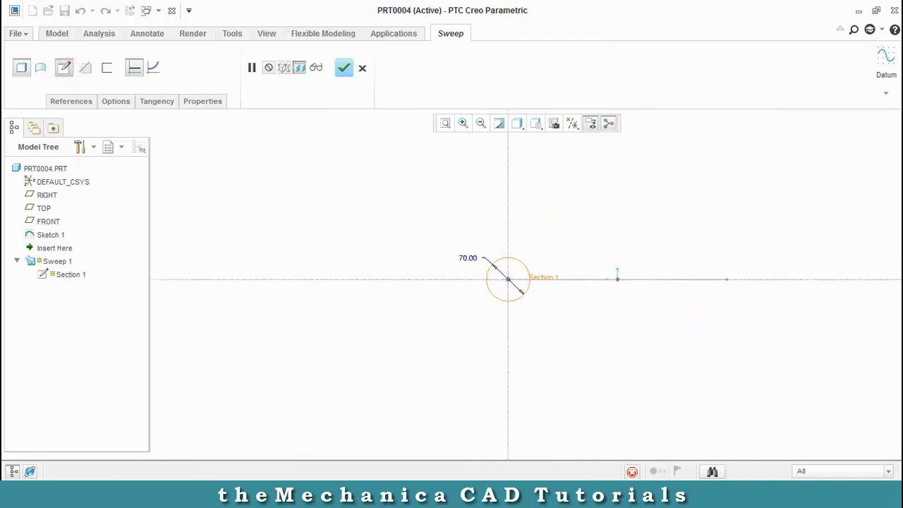
double_click(487, 262)
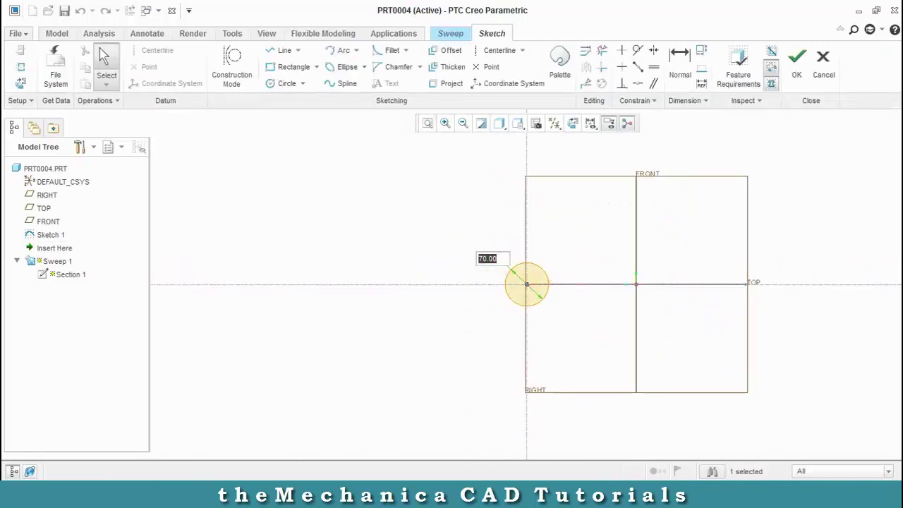
text(65)
key(Return)
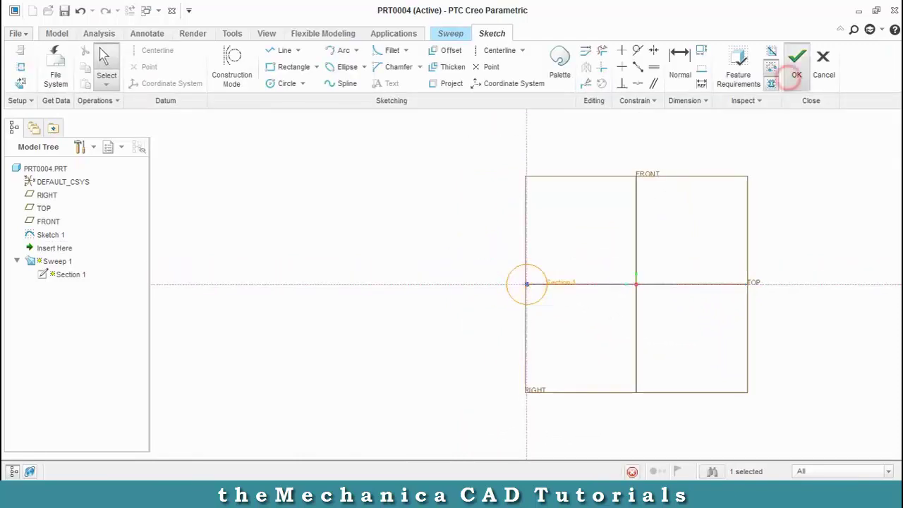
click(797, 62)
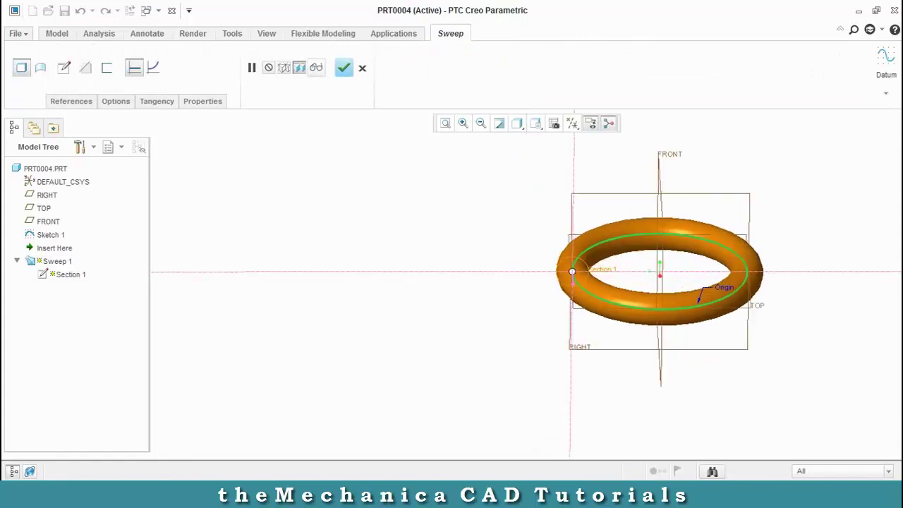
click(344, 68)
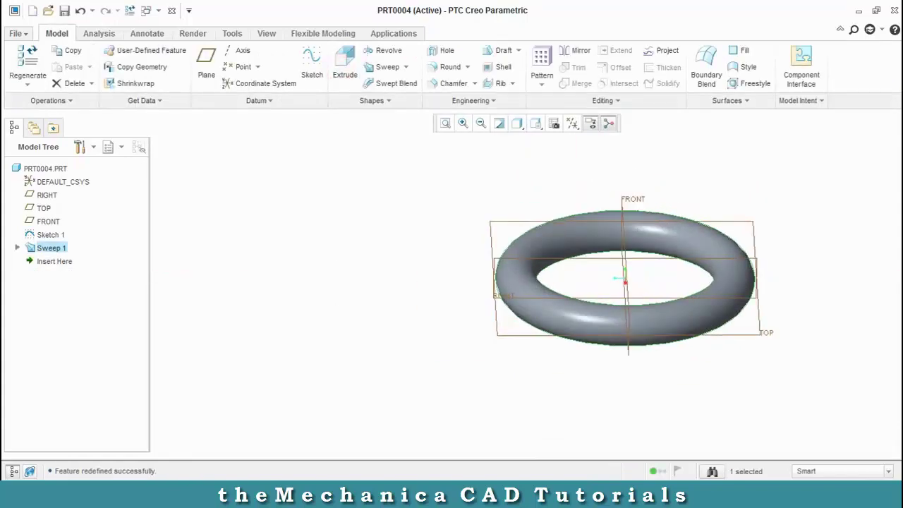
Step: Start a sketch on the RIGHT plane and add a vertical axis centerline through the origin
scroll(816, 277, down, 2)
scroll(817, 281, up, 1)
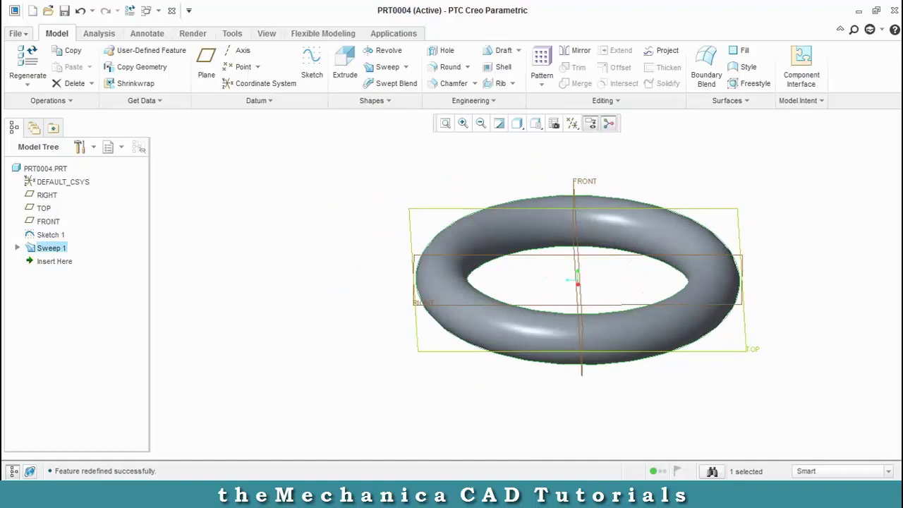
middle_drag(601, 289, 576, 280)
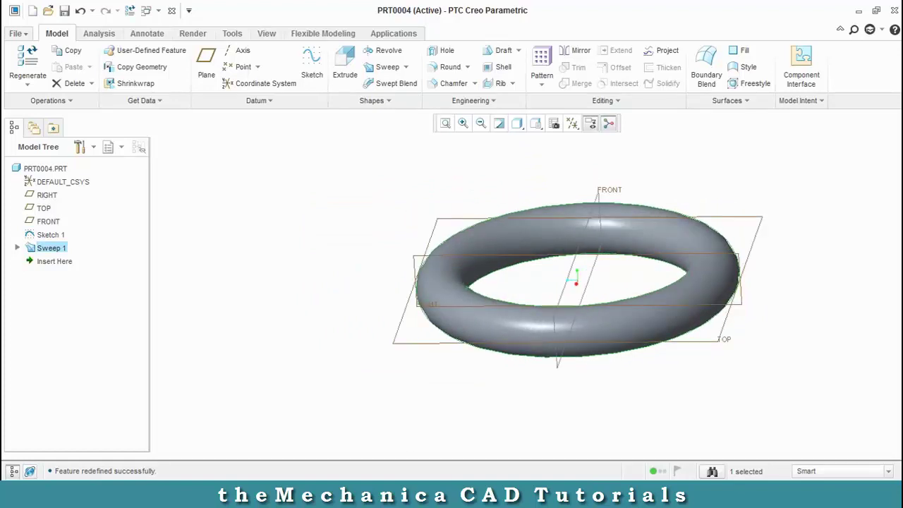
click(743, 302)
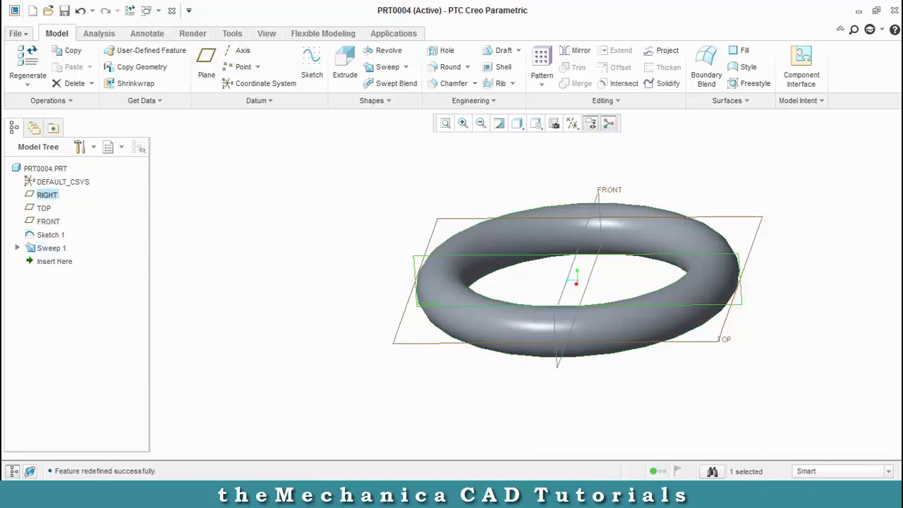
click(312, 63)
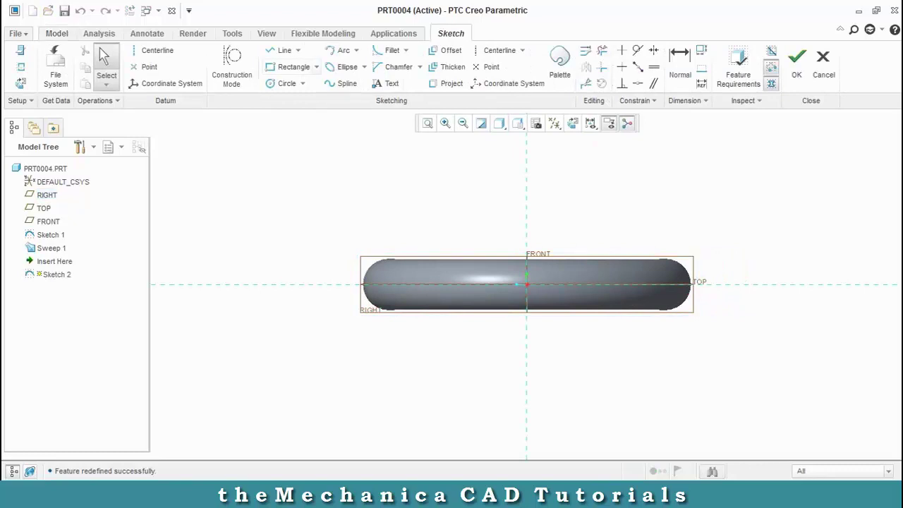
click(157, 51)
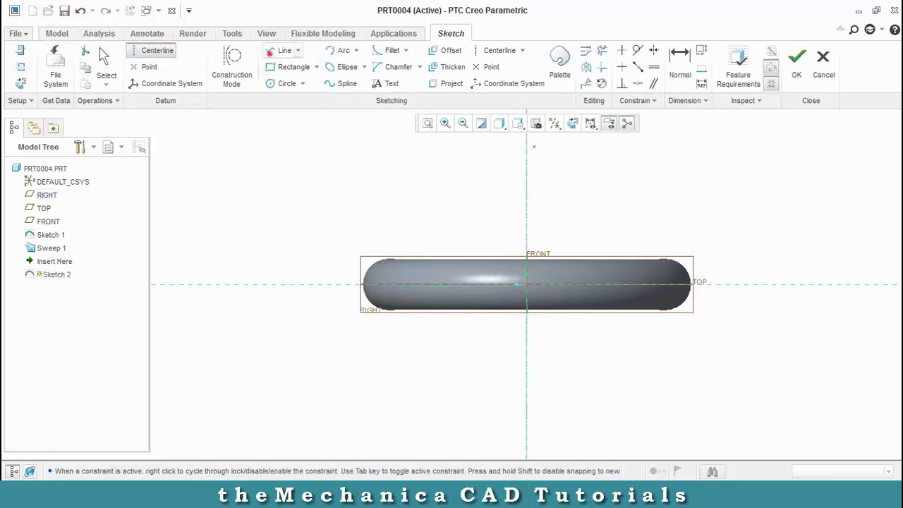
Step: Draw a closed, stepped half-profile of the hub against the centerline, wider at the top, and finish the sketch
click(283, 50)
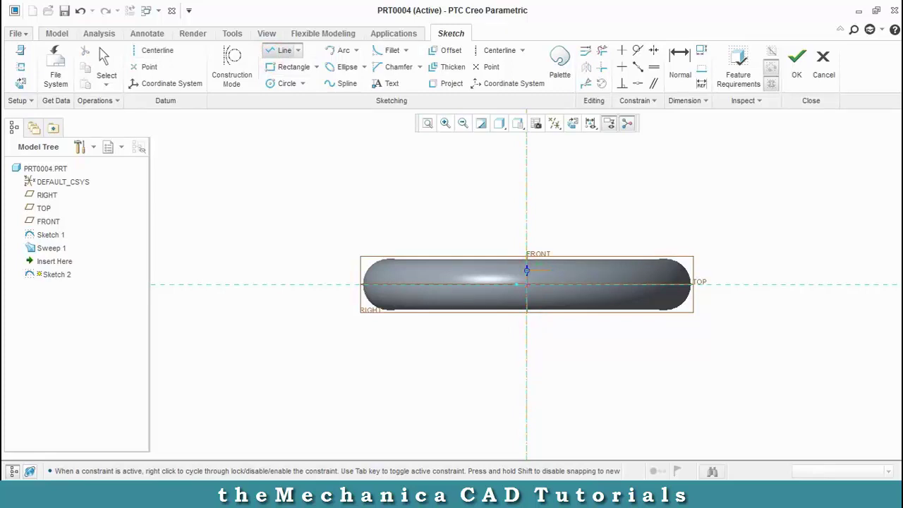
click(526, 270)
click(548, 322)
click(528, 322)
click(797, 63)
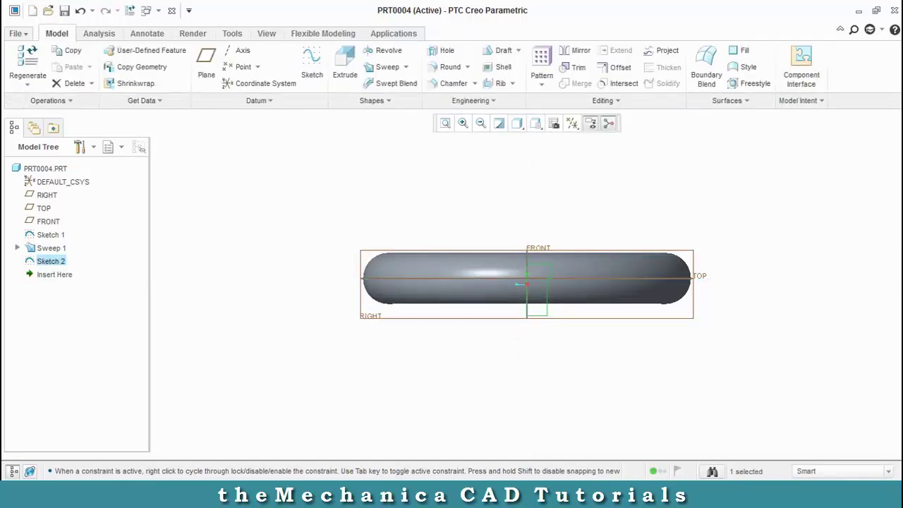
Step: Revolve the hub profile 360 degrees about its internal centerline to form the solid hub
key(ctrl+d)
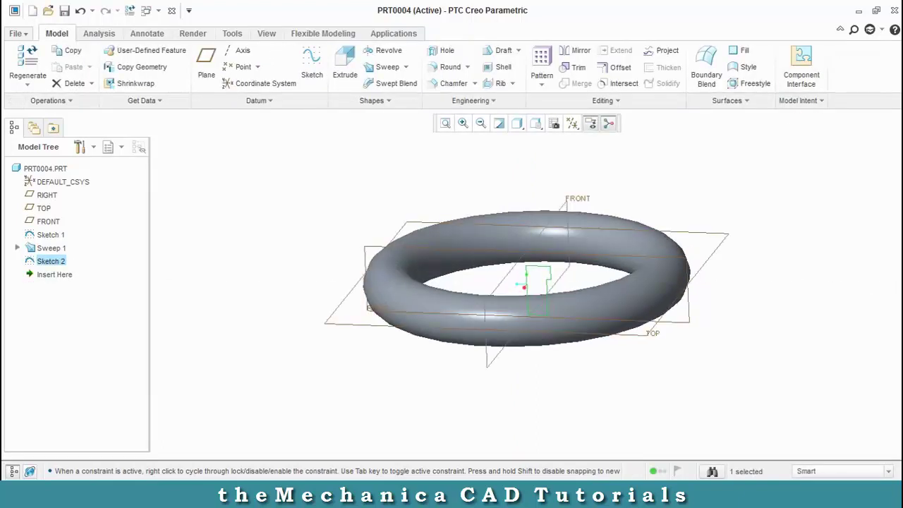
click(385, 50)
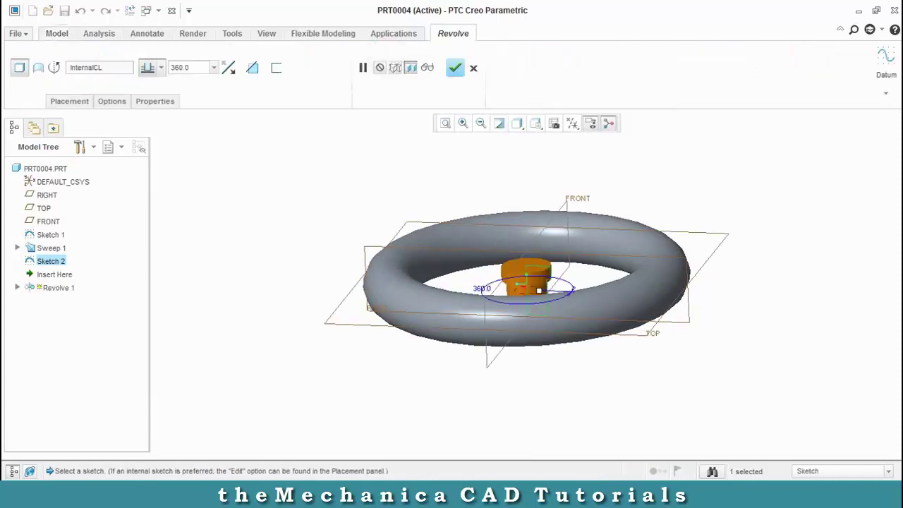
click(456, 68)
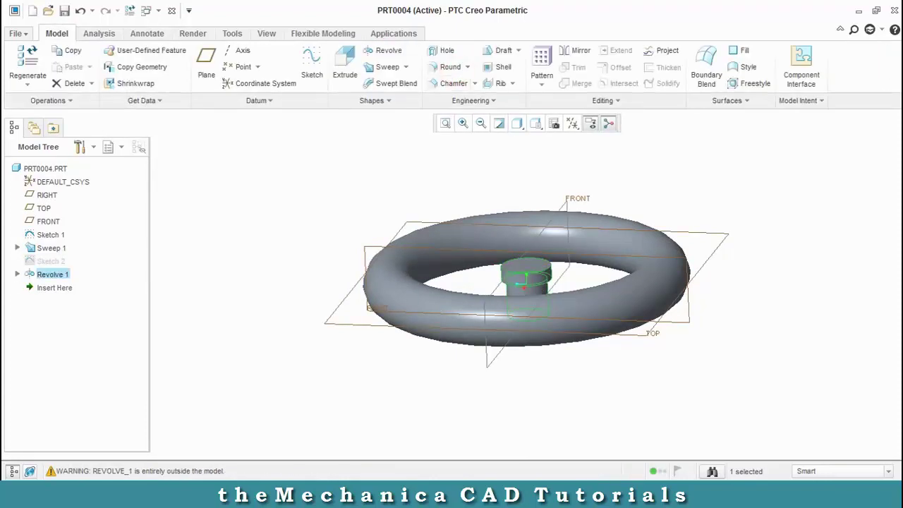
click(722, 180)
Step: Round the top outer edge of the hub's head with a radius of 7
scroll(621, 191, down, 3)
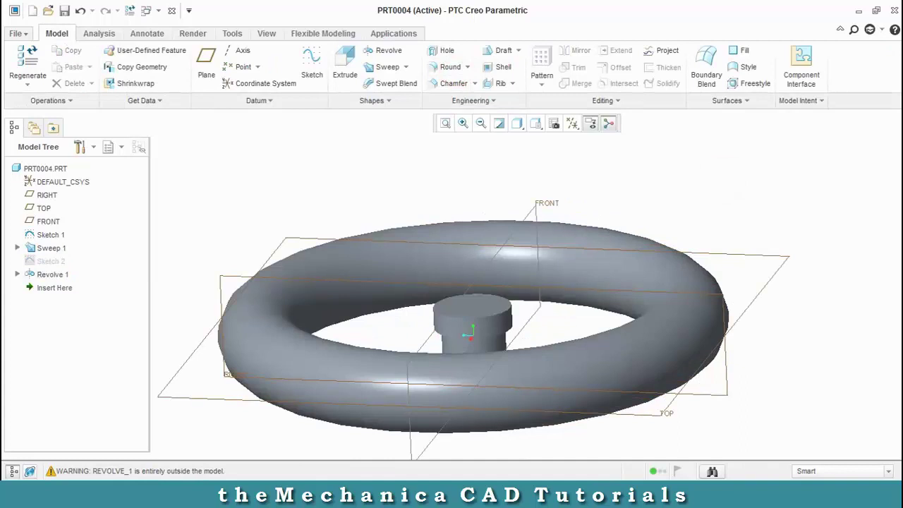
click(467, 66)
click(450, 84)
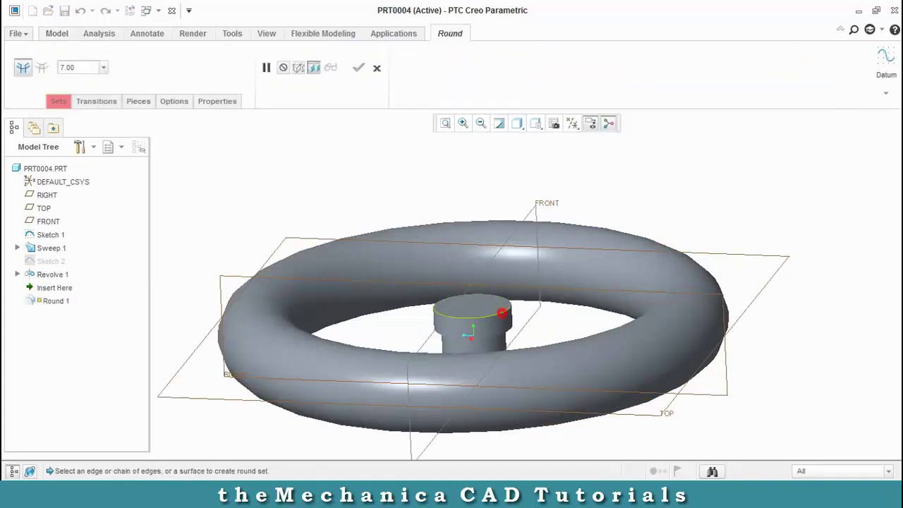
click(463, 316)
middle_click(463, 317)
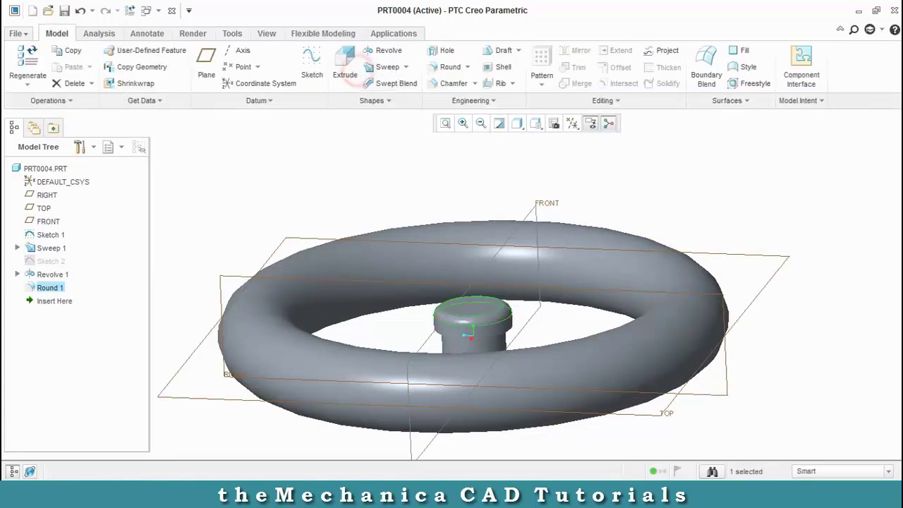
scroll(701, 168, down, 3)
click(701, 169)
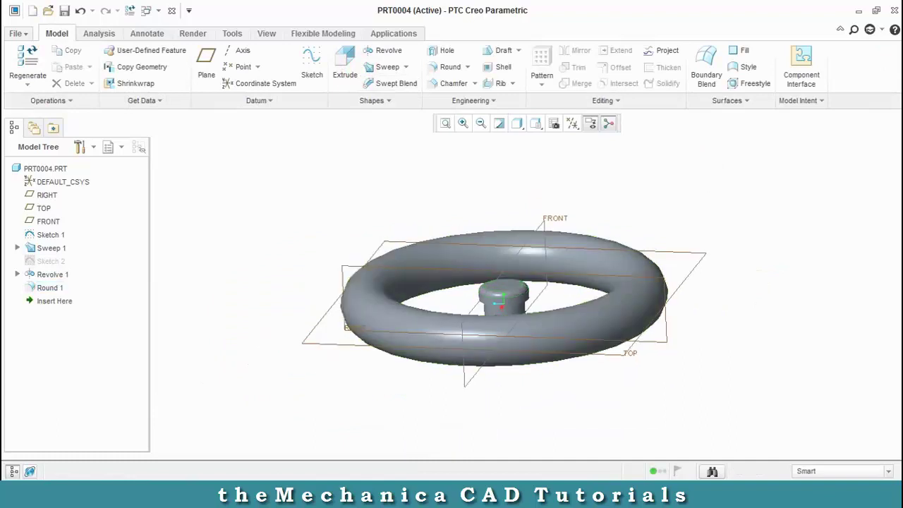
Step: Start a sketch on the RIGHT plane and add both side silhouettes of the hub's shaft as sketch references
scroll(701, 169, up, 2)
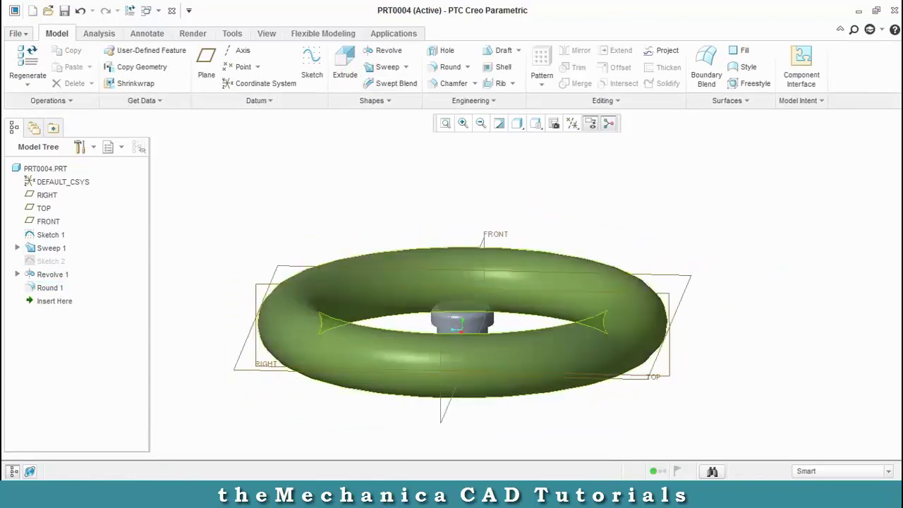
click(670, 369)
click(312, 63)
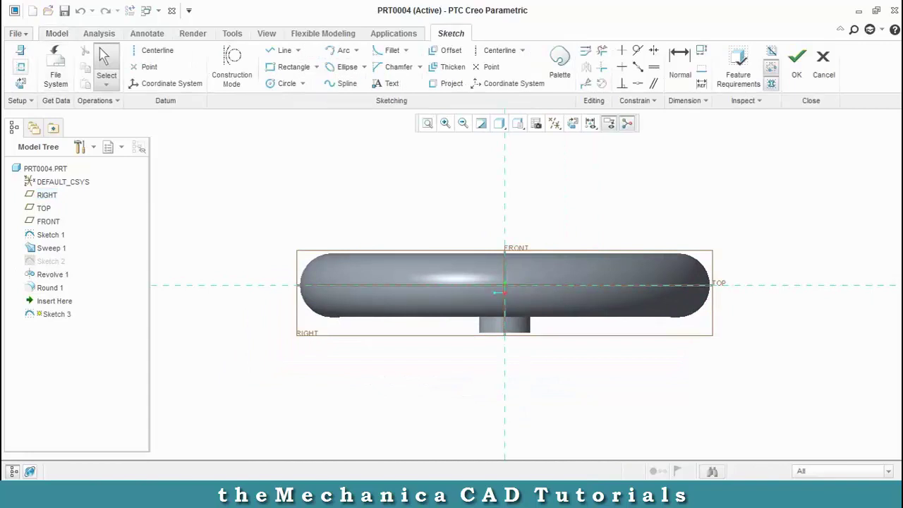
click(20, 67)
click(530, 323)
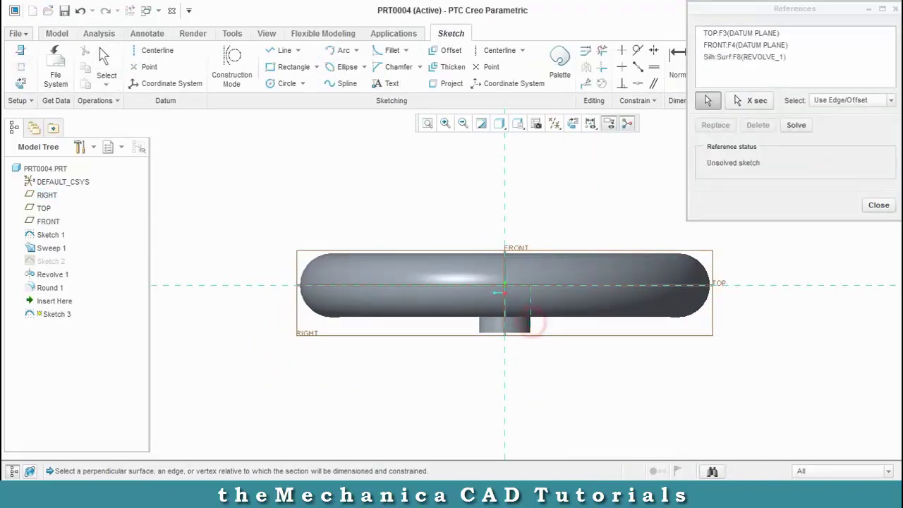
click(483, 325)
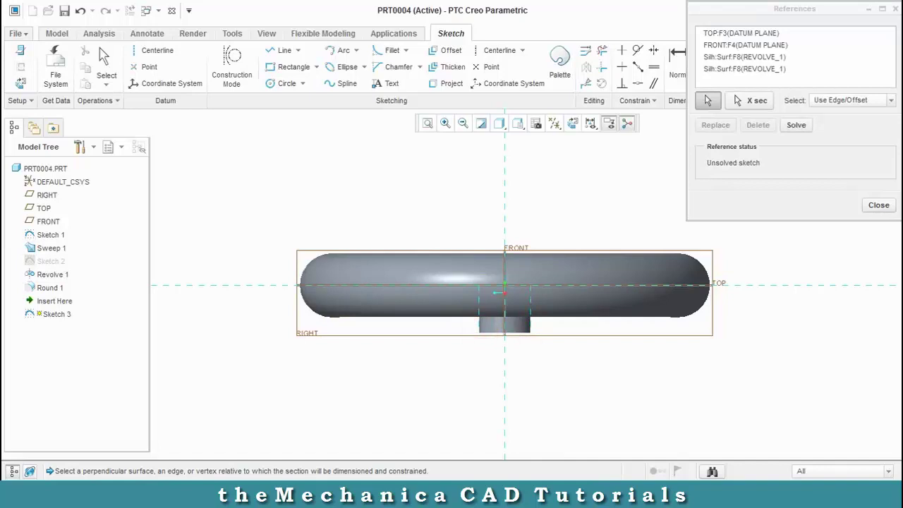
click(878, 205)
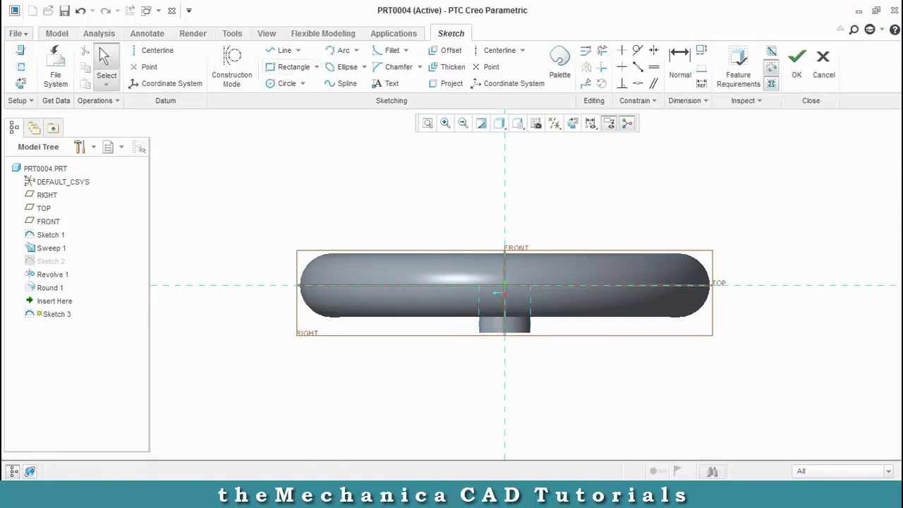
Step: Add the ring's circular cross-section silhouette as another sketch reference
click(20, 66)
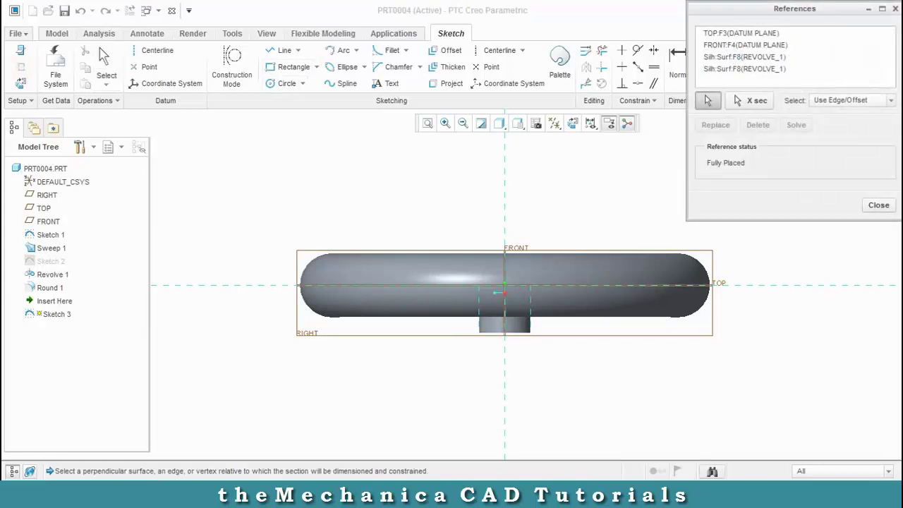
click(359, 306)
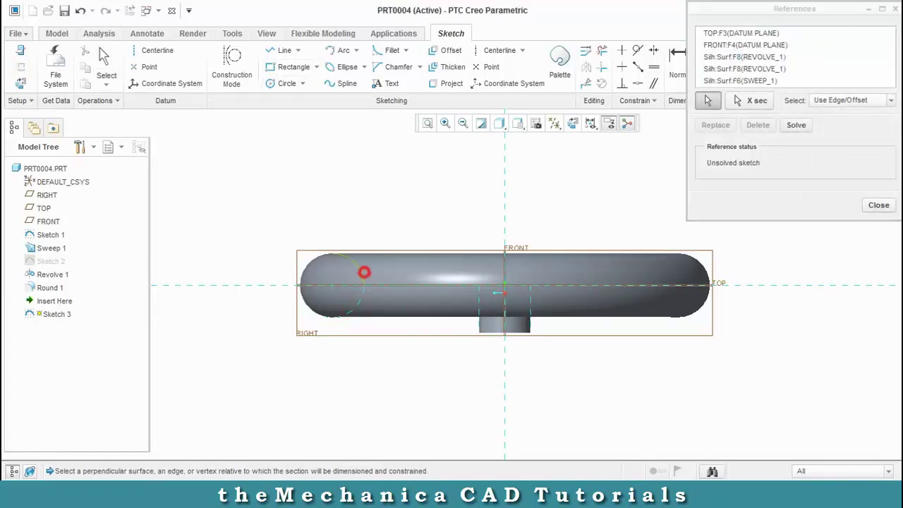
click(879, 205)
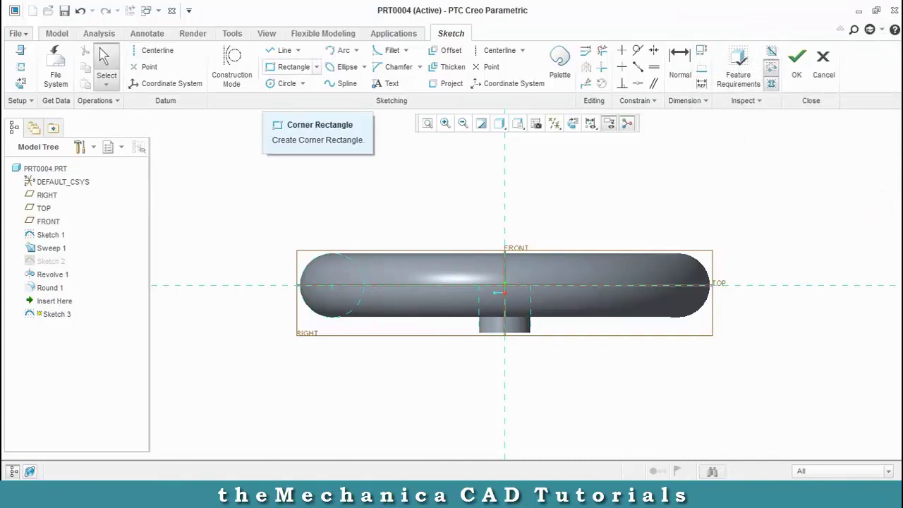
Step: Draw an S-shaped spline from the ring's inner side down to the hub's shaft and finish the sketch
click(343, 83)
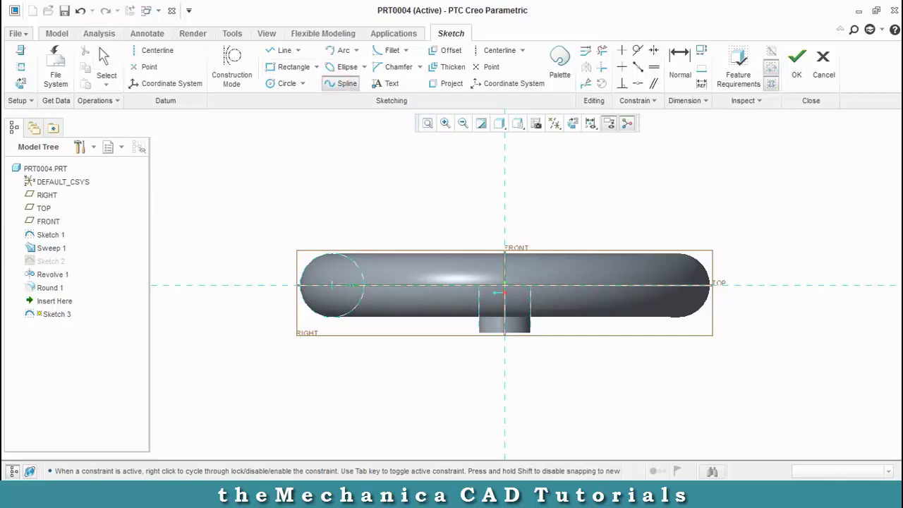
click(395, 298)
click(438, 318)
click(484, 322)
middle_click(485, 322)
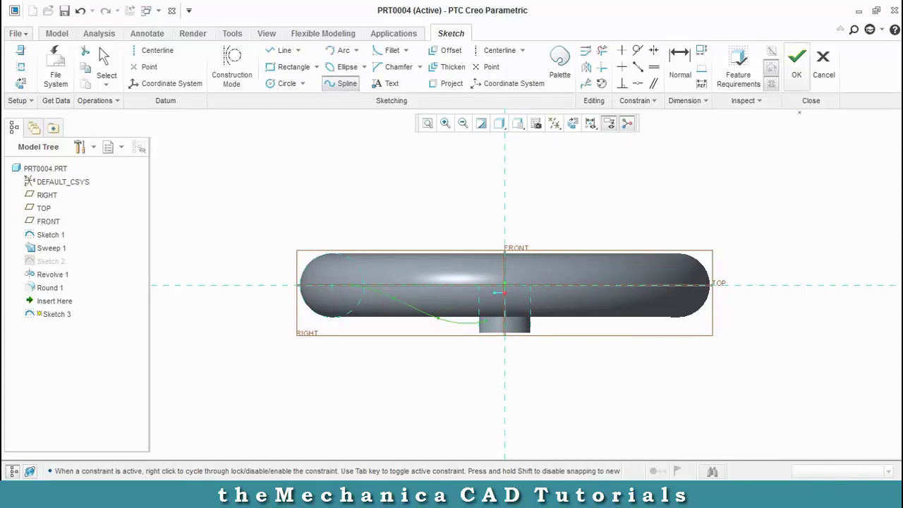
click(797, 67)
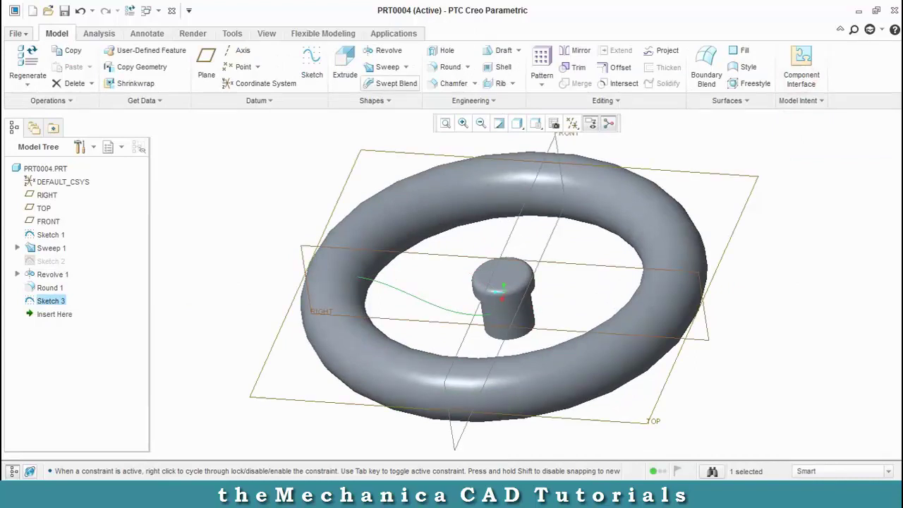
Step: Sweep a circle about 16 in diameter along the spline to form a solid spoke between hub and ring
click(406, 67)
click(399, 80)
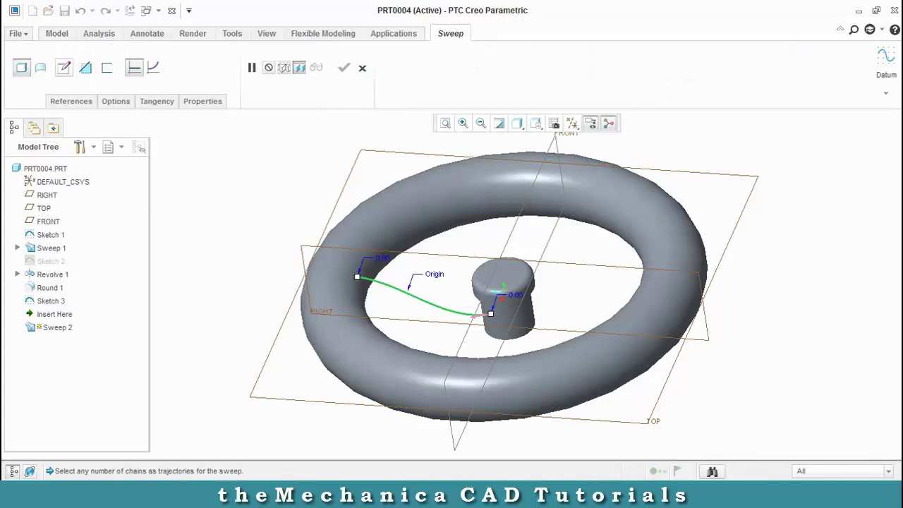
click(65, 70)
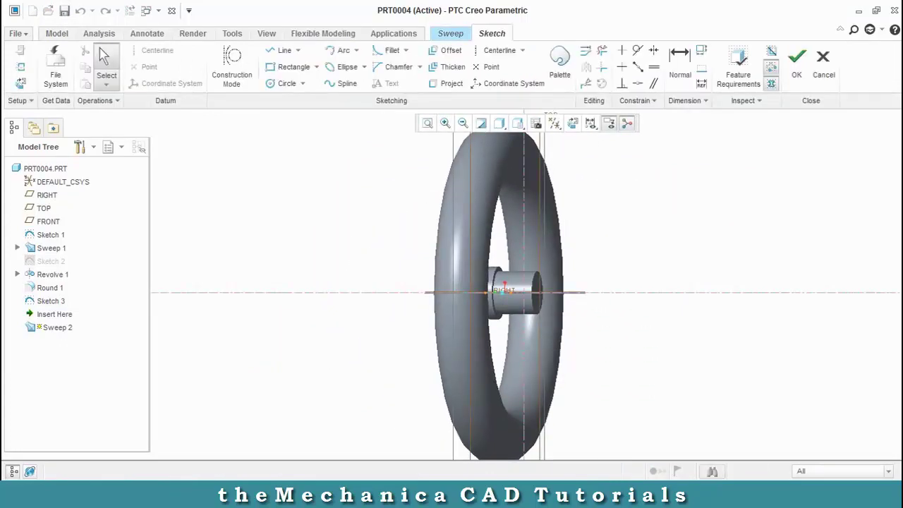
click(283, 84)
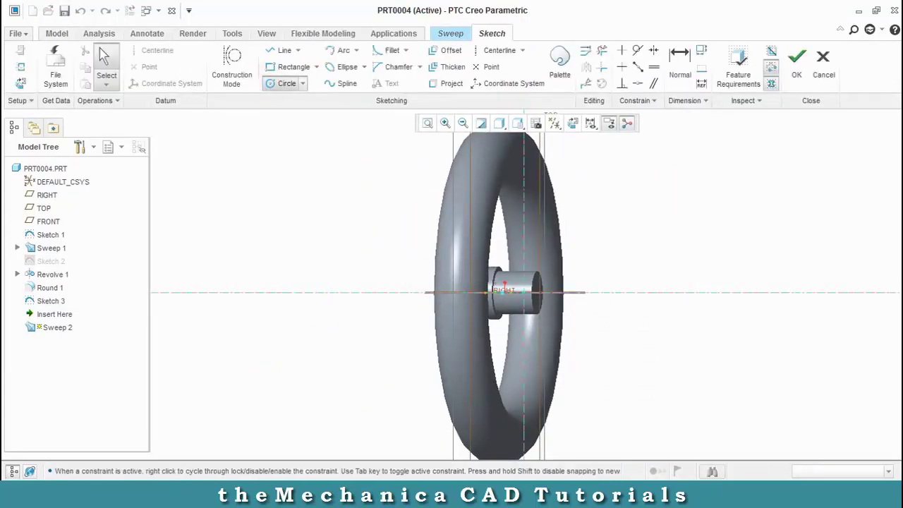
click(524, 292)
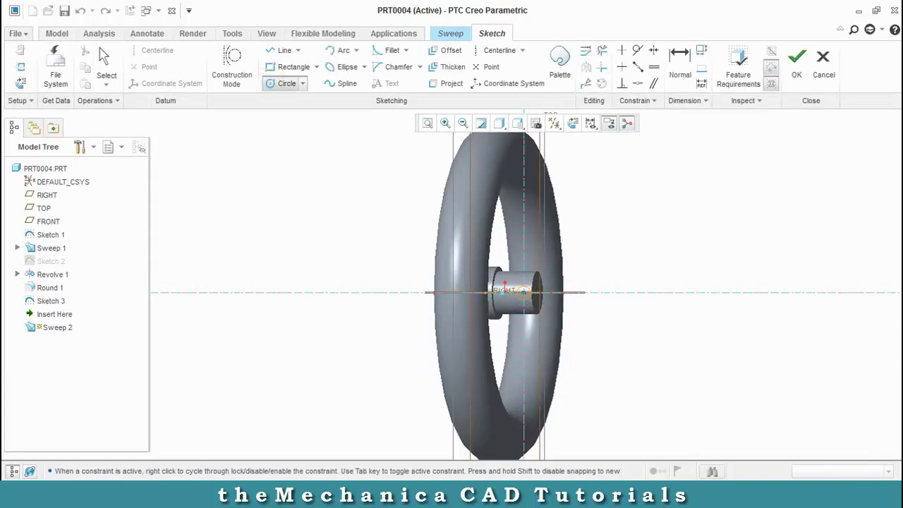
click(525, 299)
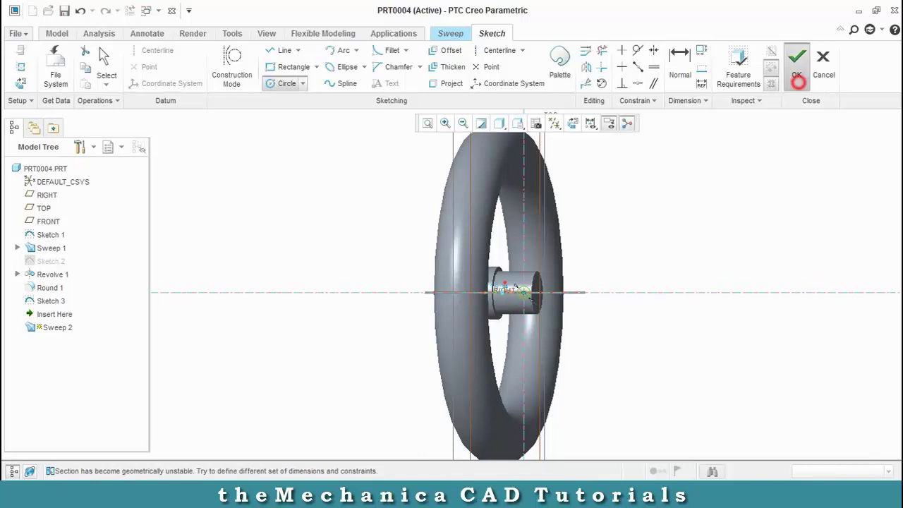
click(797, 64)
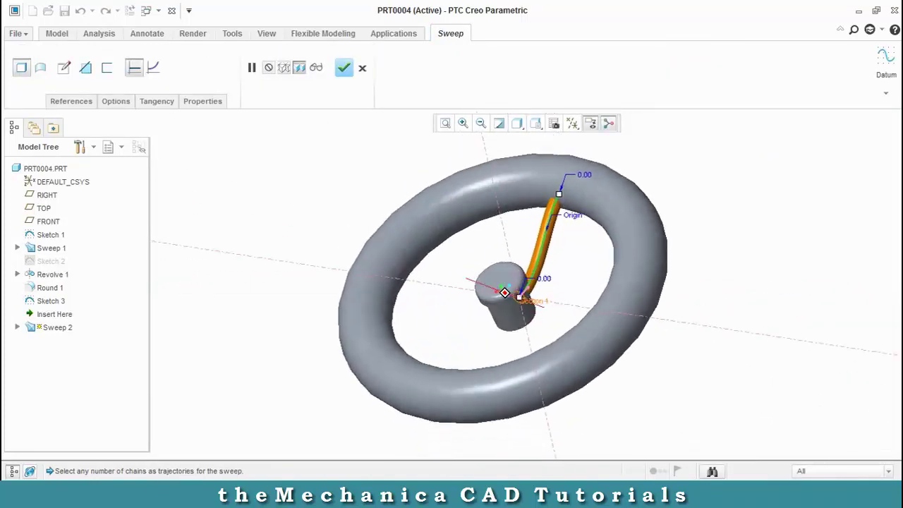
click(343, 67)
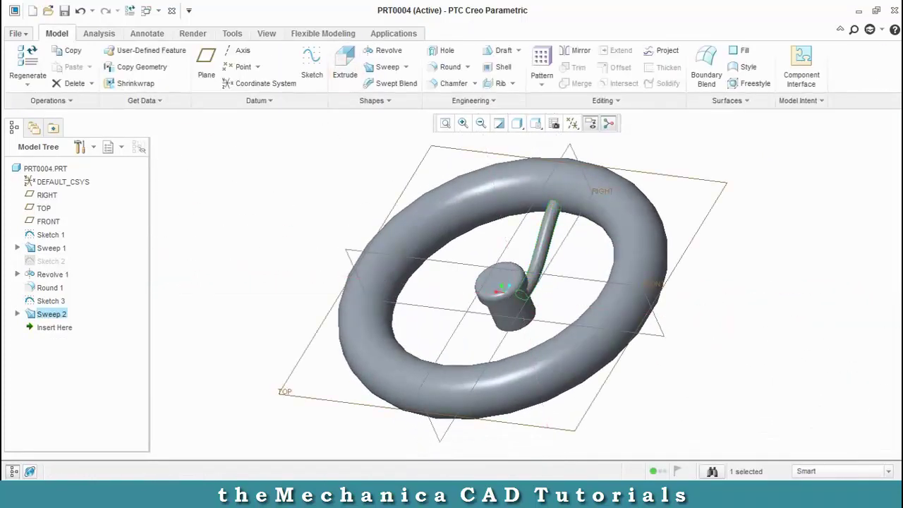
Step: Start a pattern of the swept spoke and set the pattern type to Axis
middle_drag(505, 293, 413, 303)
scroll(300, 295, up, 1)
scroll(310, 311, down, 1)
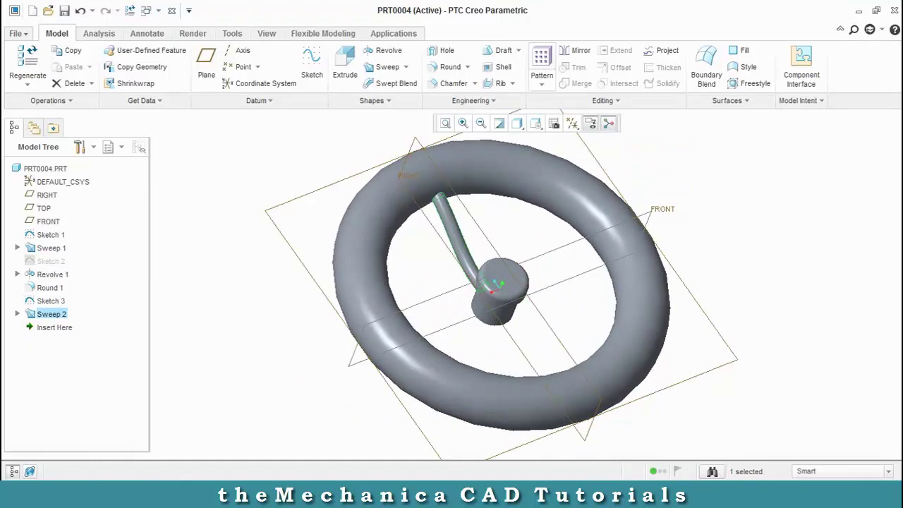
click(542, 84)
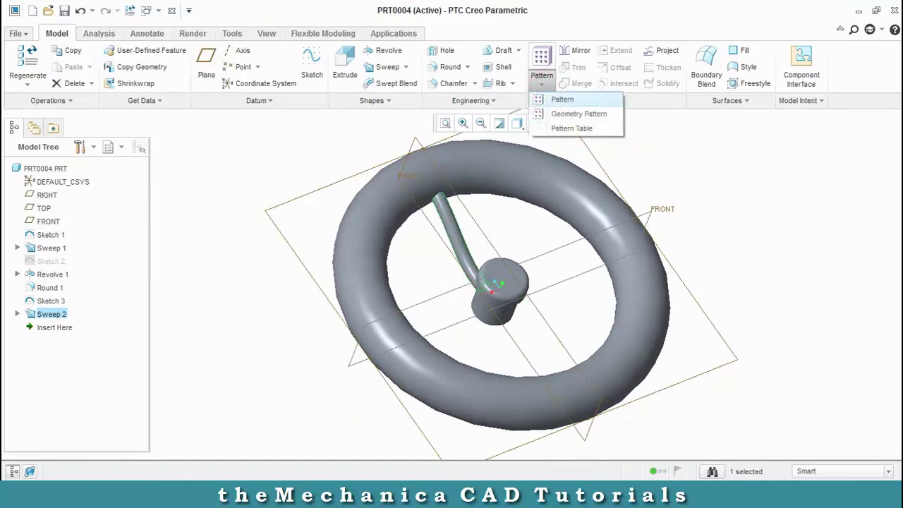
click(548, 98)
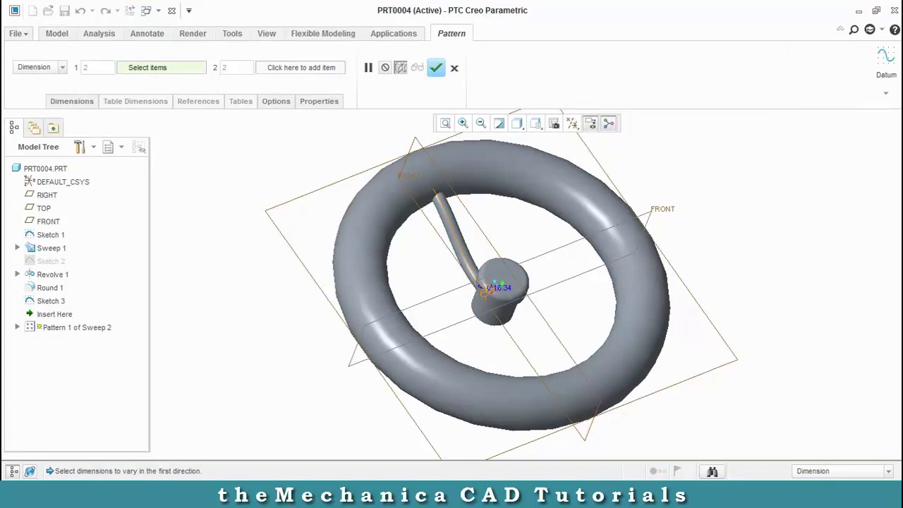
click(60, 67)
click(44, 96)
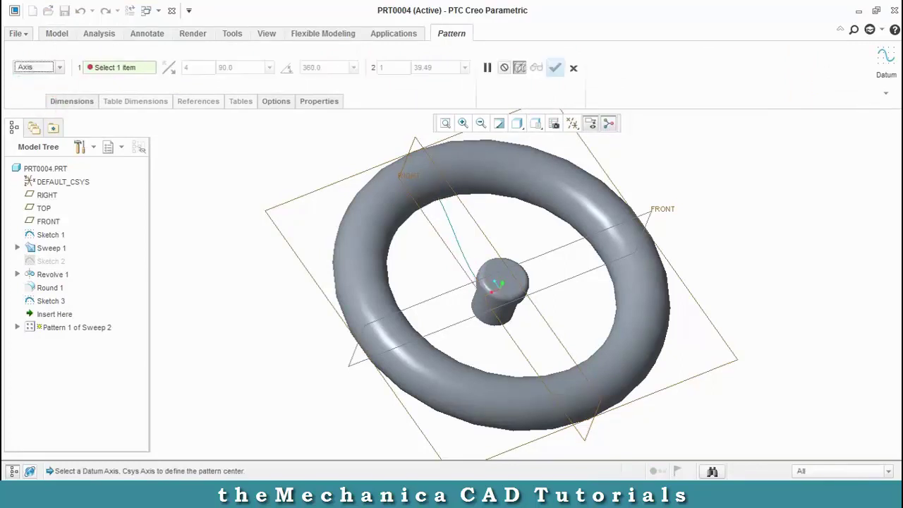
Step: Turn on the display of datum axes and choose the hub's central axis as the pattern center
scroll(515, 309, down, 2)
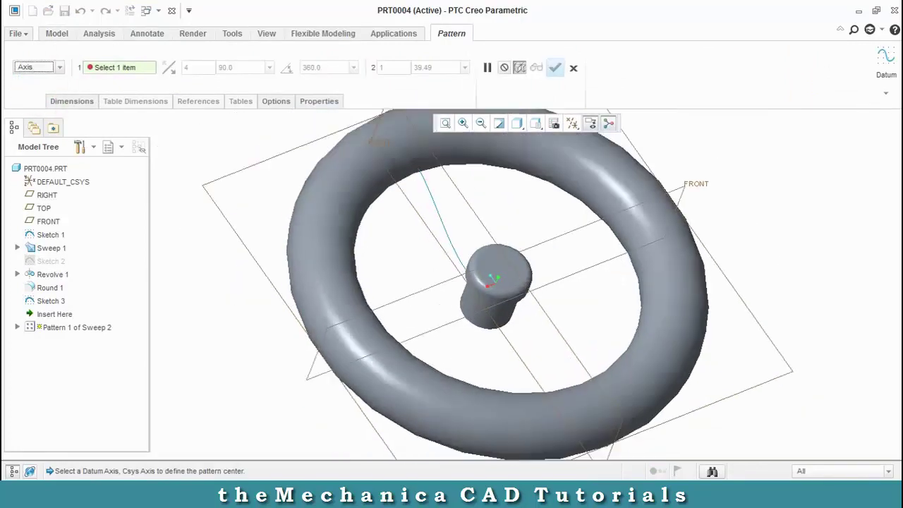
scroll(472, 322, down, 3)
middle_drag(472, 322, 480, 247)
click(573, 123)
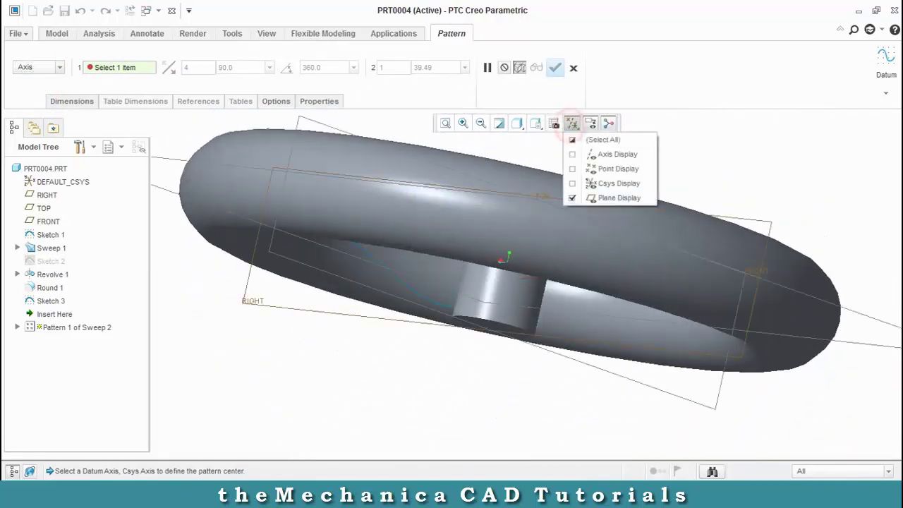
click(573, 154)
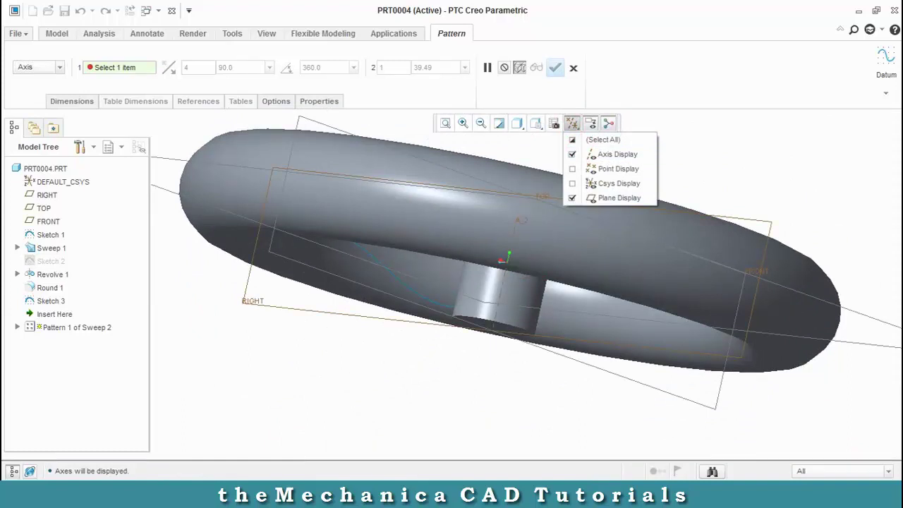
click(501, 290)
click(505, 260)
key(ctrl+d)
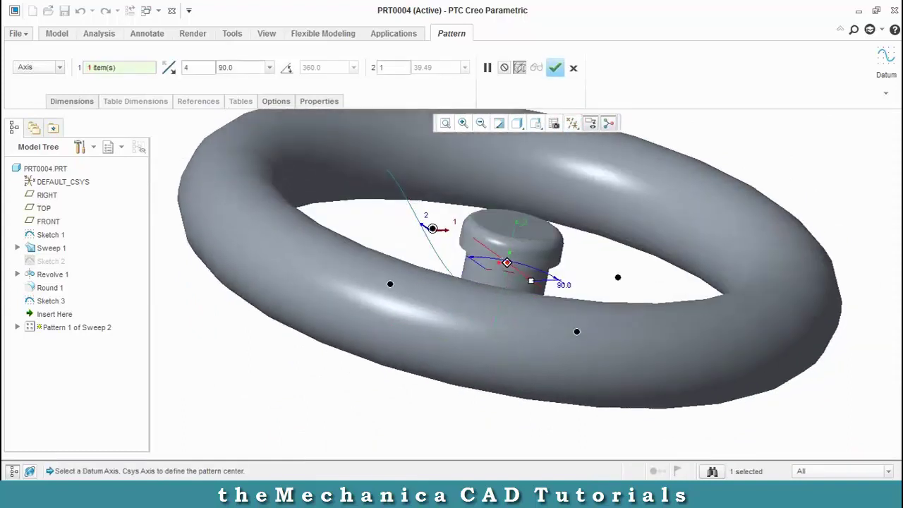
Step: Set the spoke pattern to 3 members spaced 120 degrees apart and complete it
double_click(199, 67)
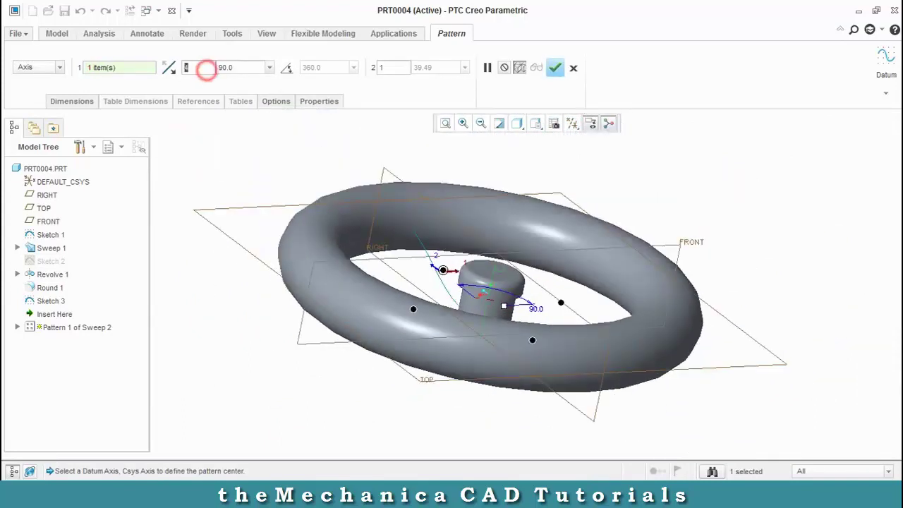
text(3)
double_click(259, 66)
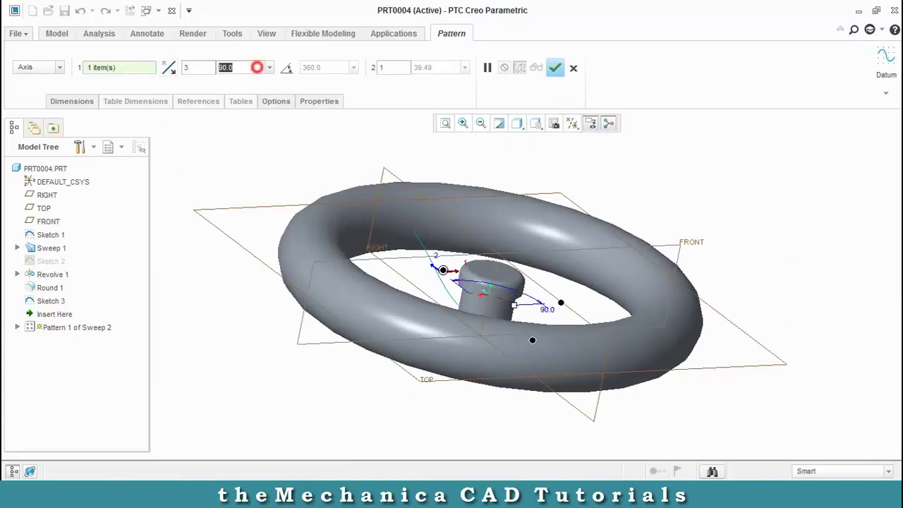
text(120)
click(556, 67)
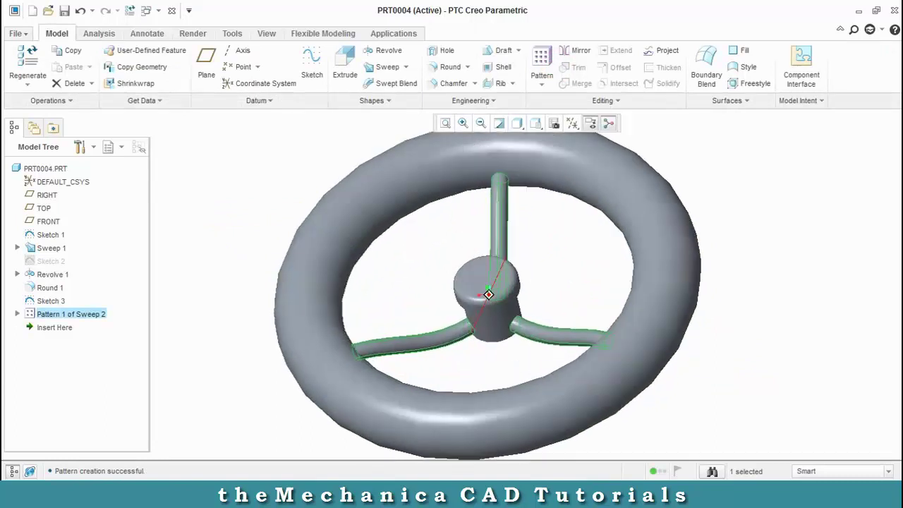
click(757, 223)
scroll(639, 399, up, 1)
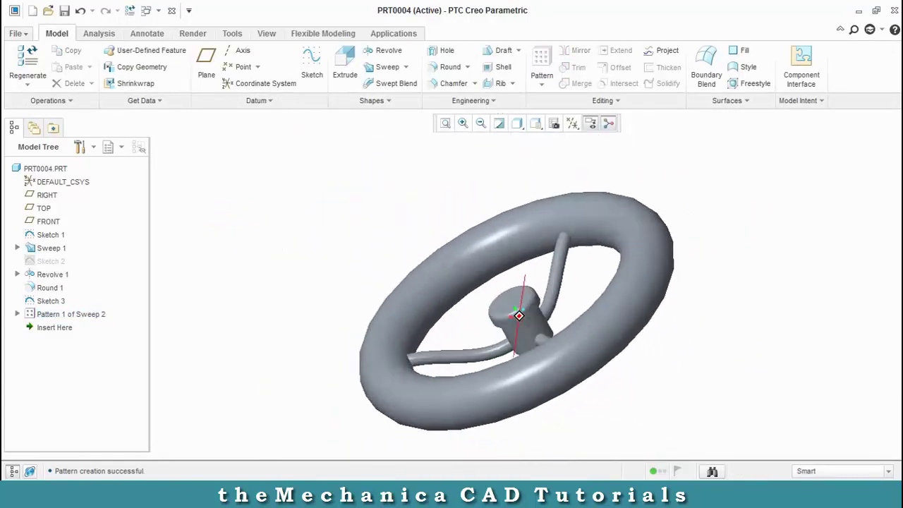